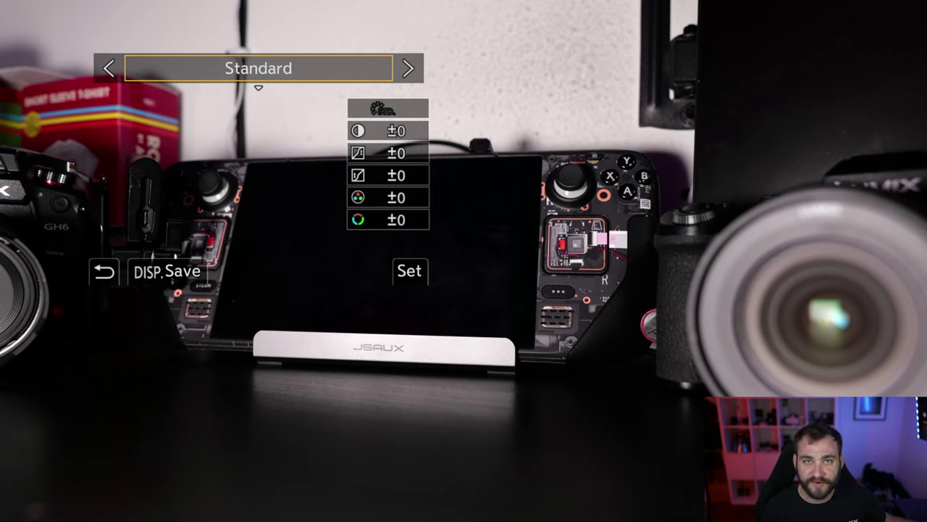
- Step back through the photo styles to REAL TIME LUT and start editing its LUT setting
{"action": "key", "text": "Left"}
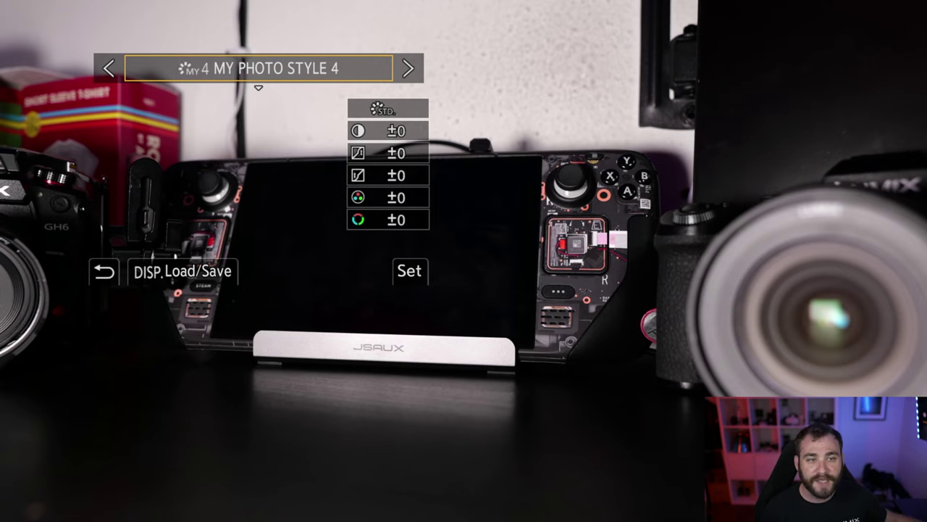
{"action": "key", "text": "Left"}
{"action": "key", "text": "Left"}
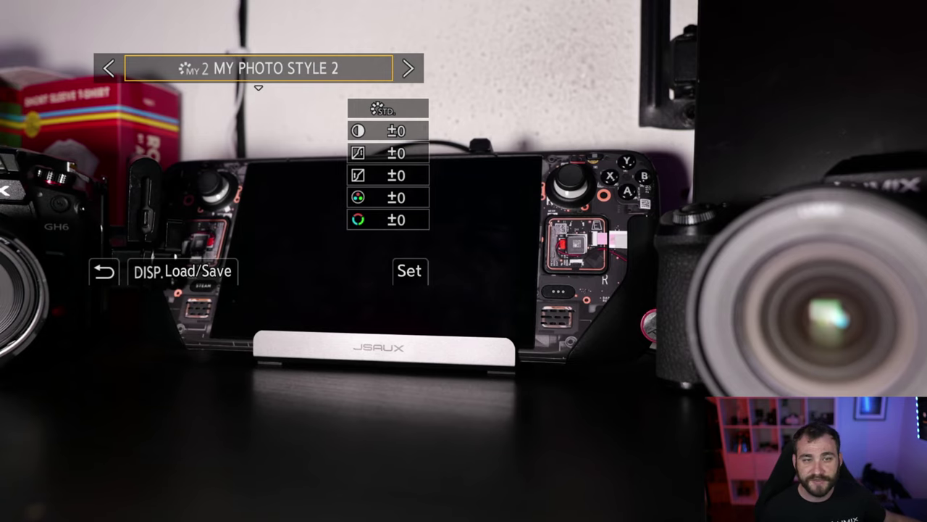
{"action": "key", "text": "Left"}
{"action": "key", "text": "Left"}
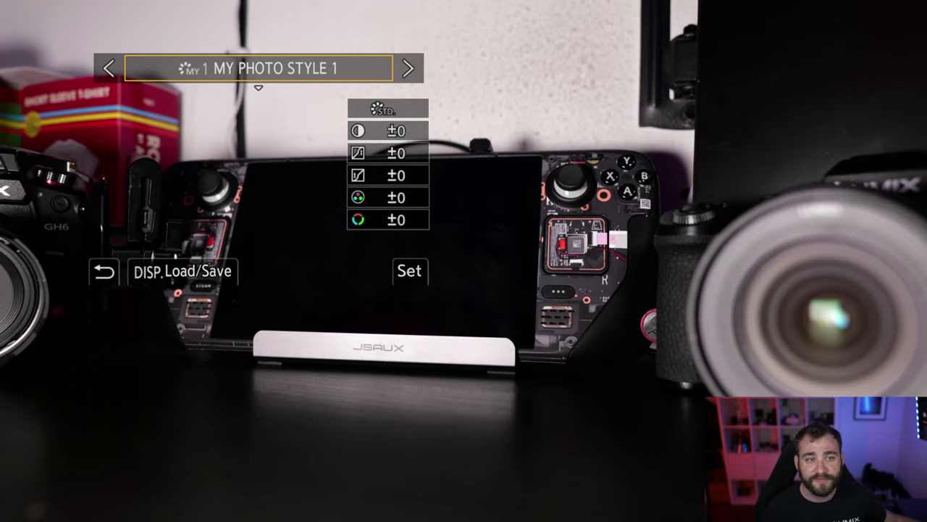
{"action": "key", "text": "Left"}
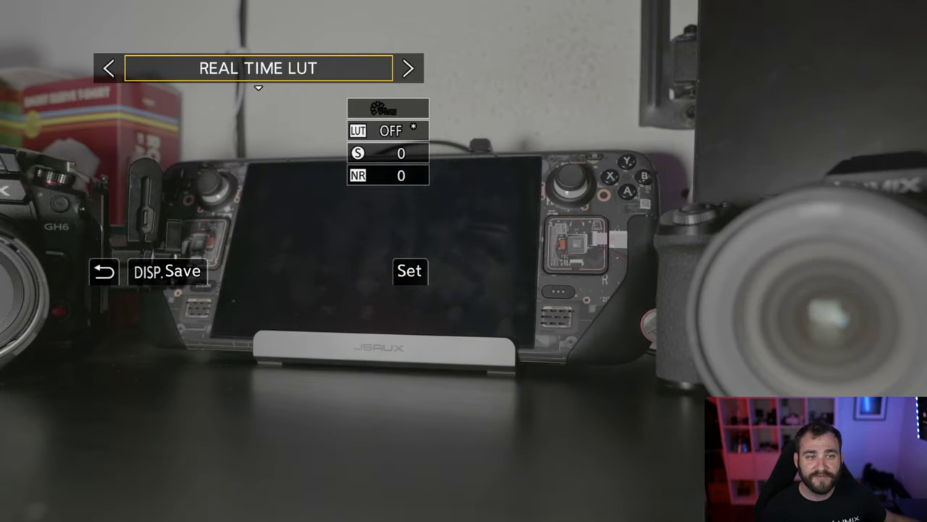
{"action": "key", "text": "Left"}
{"action": "key", "text": "Right"}
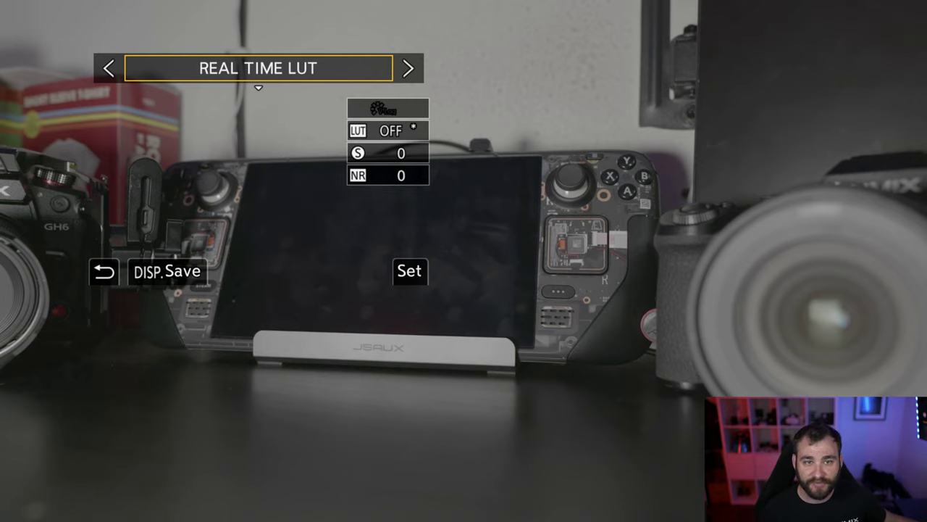
{"action": "left_click", "coordinate": [388, 130]}
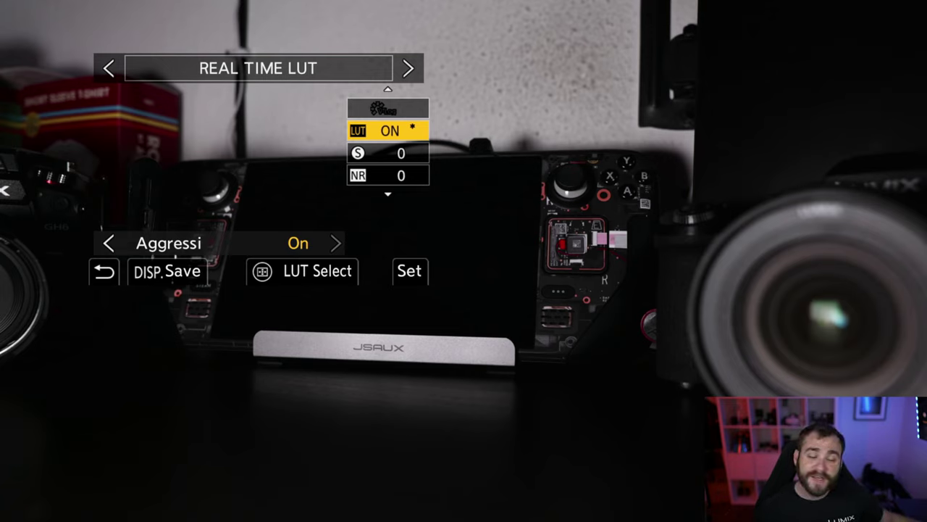
- Turn the real-time LUT off and select MY PHOTO STYLE 1
{"action": "key", "text": "Left"}
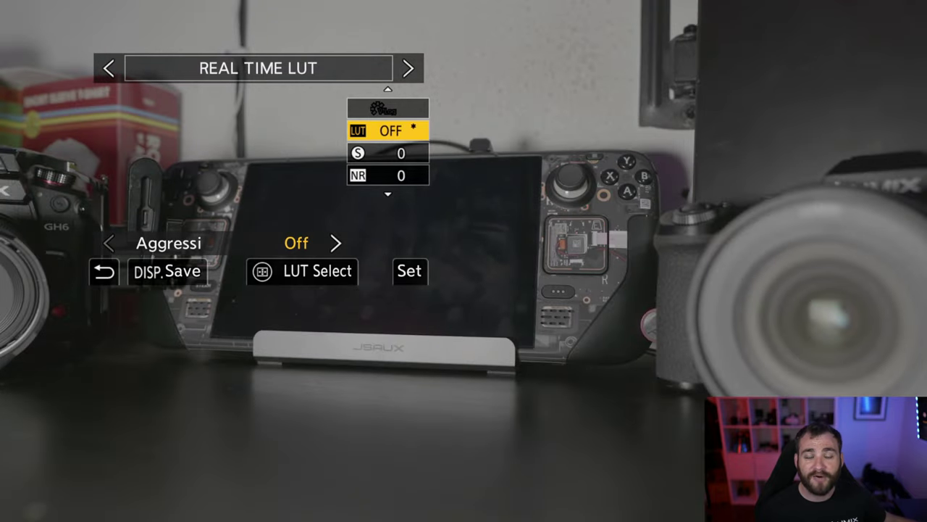
{"action": "key", "text": "Up"}
{"action": "key", "text": "Right"}
{"action": "key", "text": "Right"}
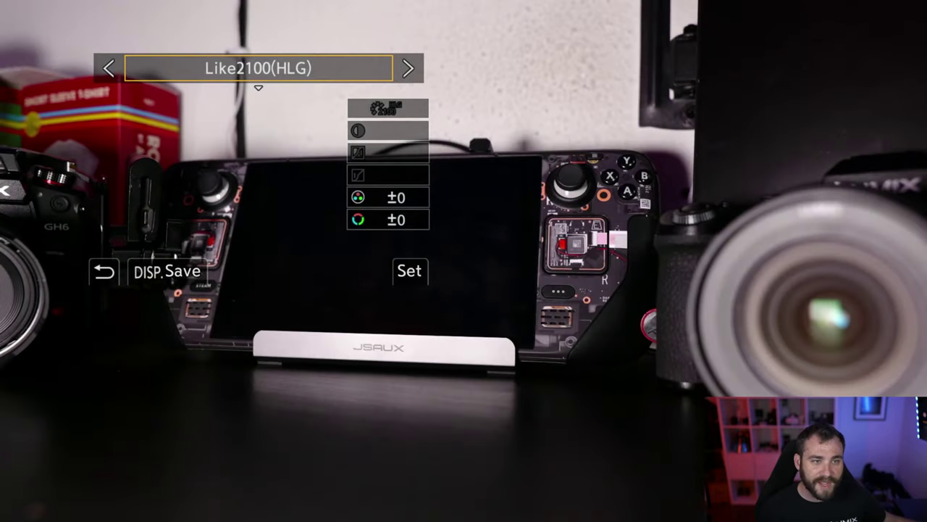
{"action": "key", "text": "Right"}
{"action": "key", "text": "Left"}
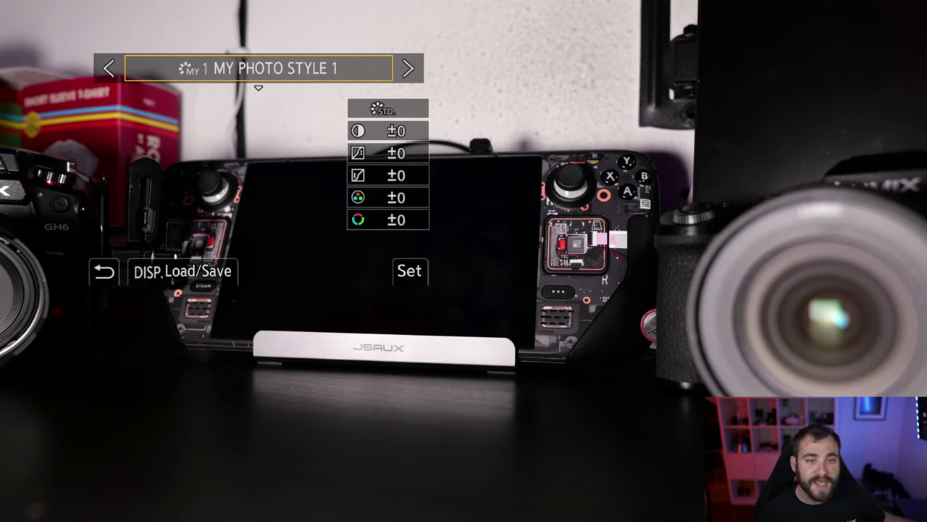
- Set MY PHOTO STYLE 1's base style to Cinelike D2
{"action": "key", "text": "Down"}
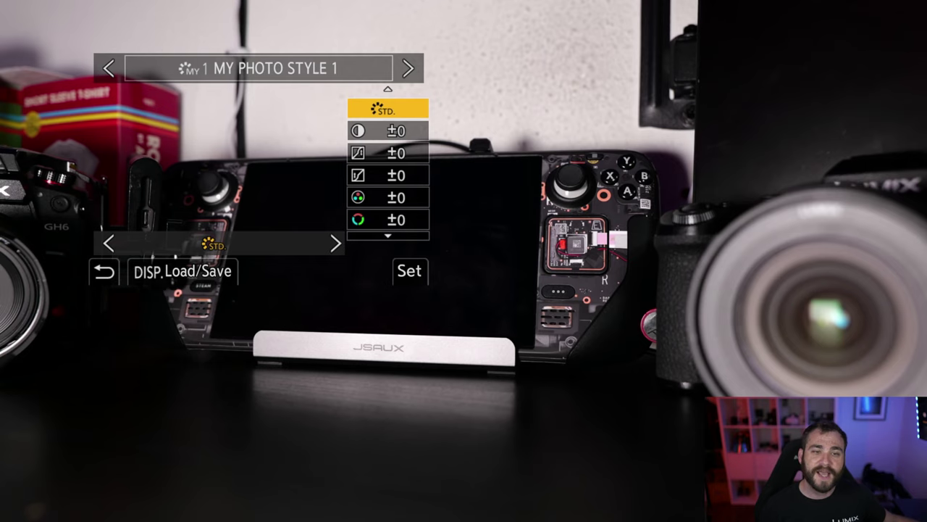
{"action": "key", "text": "Right"}
{"action": "key", "text": "Right"}
{"action": "key", "text": "Right"}
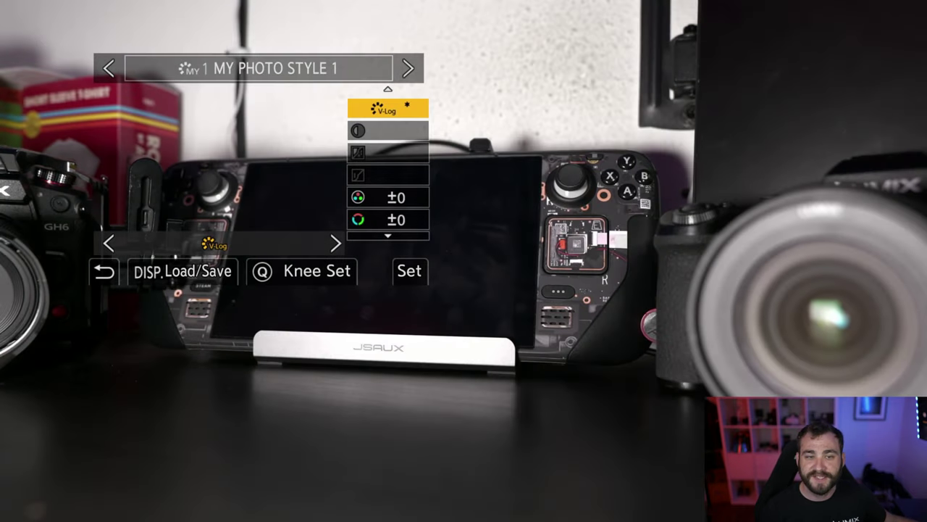
{"action": "key", "text": "Right"}
{"action": "key", "text": "Right"}
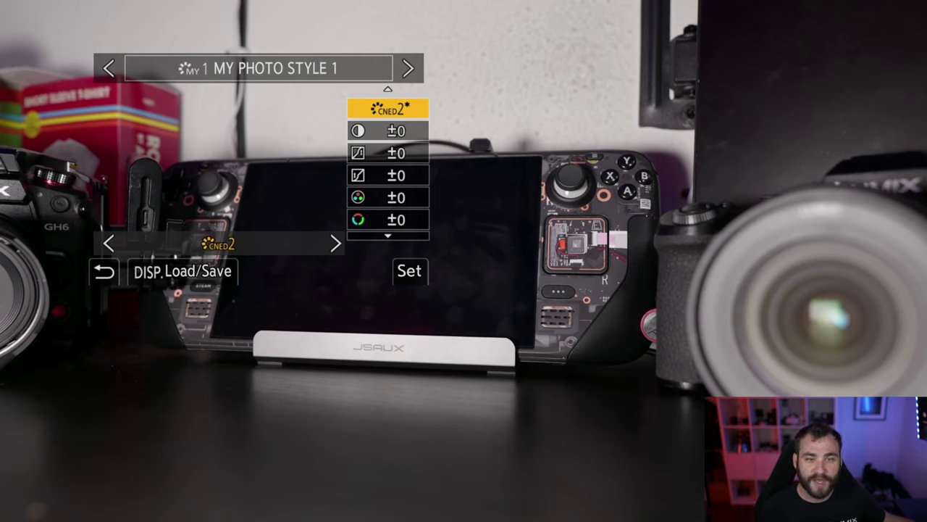
- Apply the Vlog_709 LUT to MY PHOTO STYLE 1
{"action": "key", "text": "Down"}
{"action": "key", "text": "Down"}
{"action": "key", "text": "Down"}
{"action": "key", "text": "Down"}
{"action": "key", "text": "Down"}
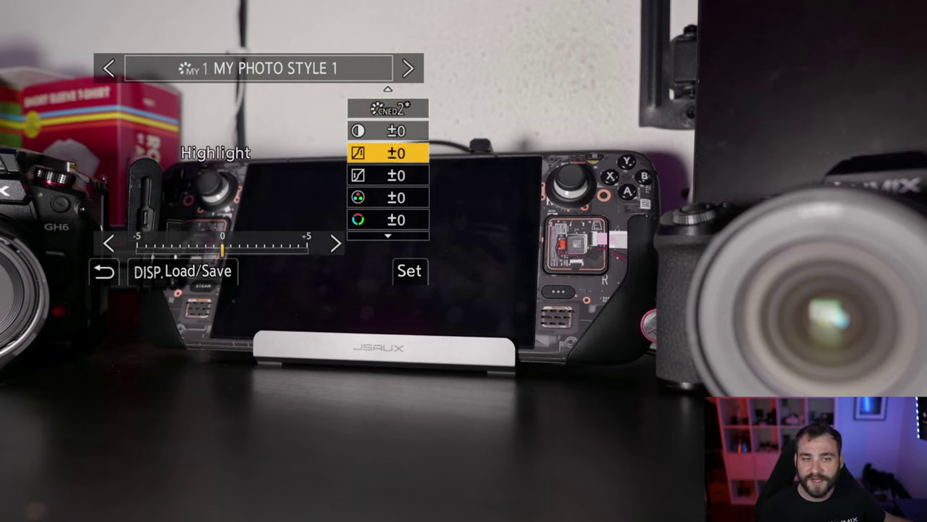
{"action": "key", "text": "Down"}
{"action": "key", "text": "Down"}
{"action": "key", "text": "Down"}
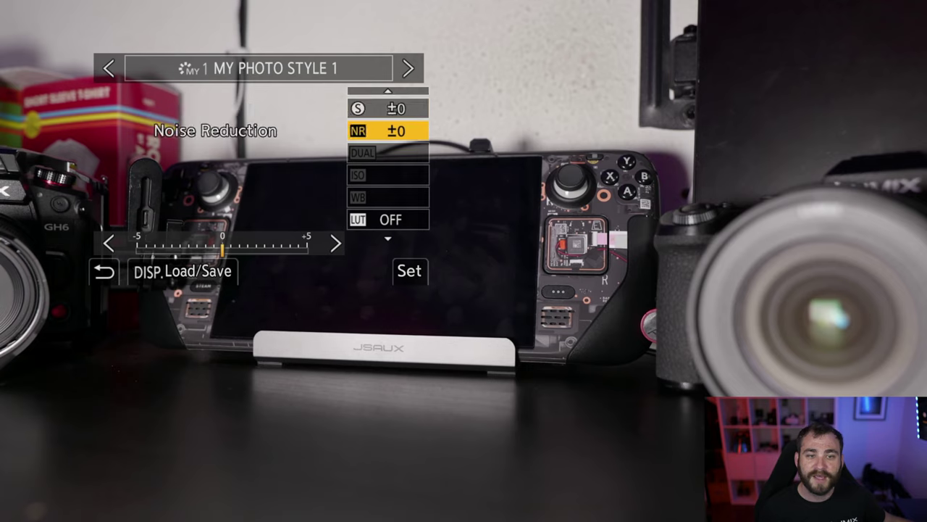
{"action": "key", "text": "Down"}
{"action": "key", "text": "Up"}
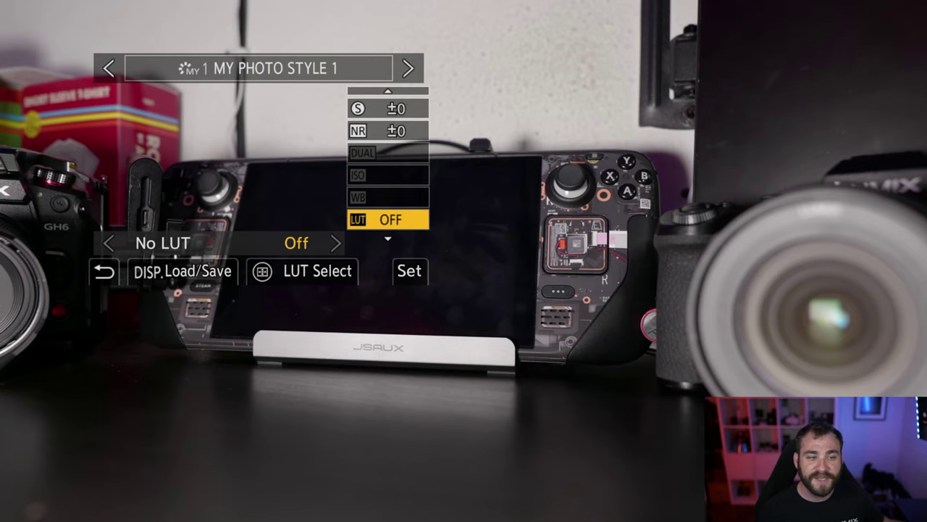
{"action": "key", "text": "Return"}
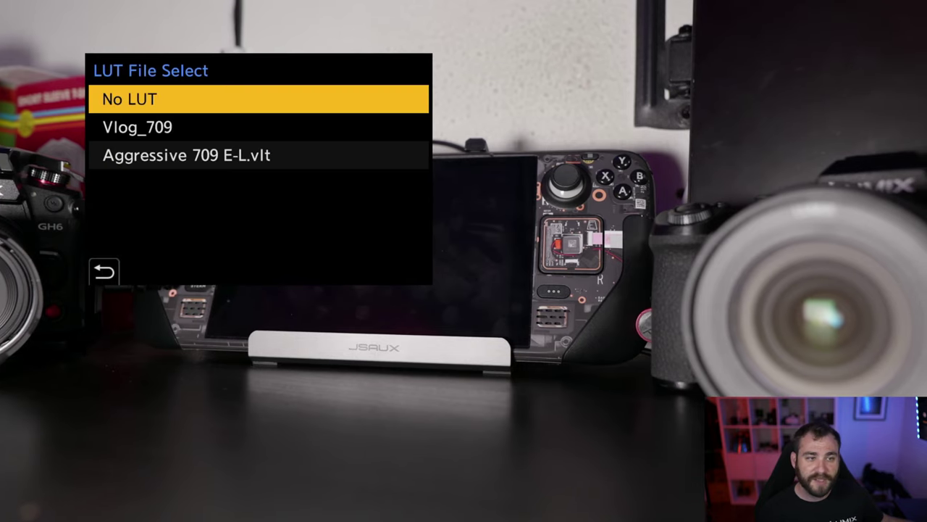
{"action": "key", "text": "Down"}
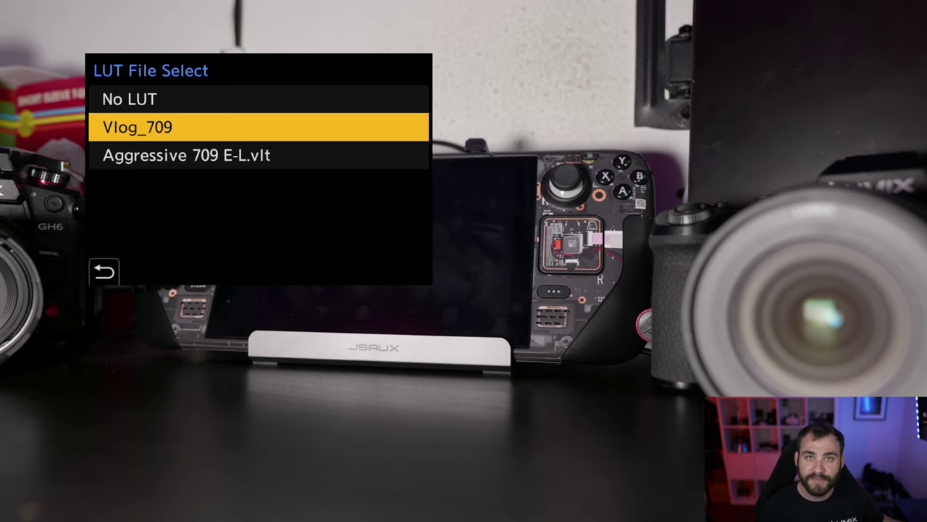
{"action": "key", "text": "Return"}
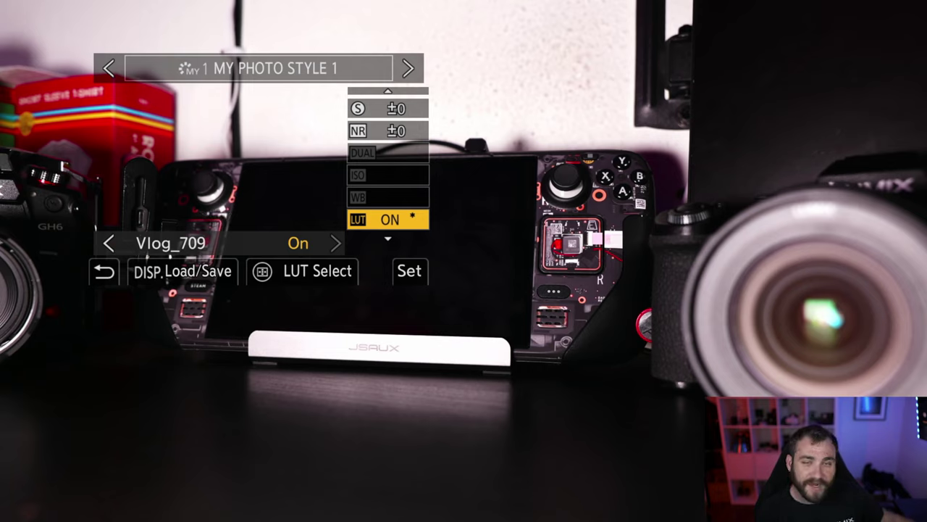
- Rename the custom photo style to 'MY' via Load/Save's Edit Title
{"action": "key", "text": "d"}
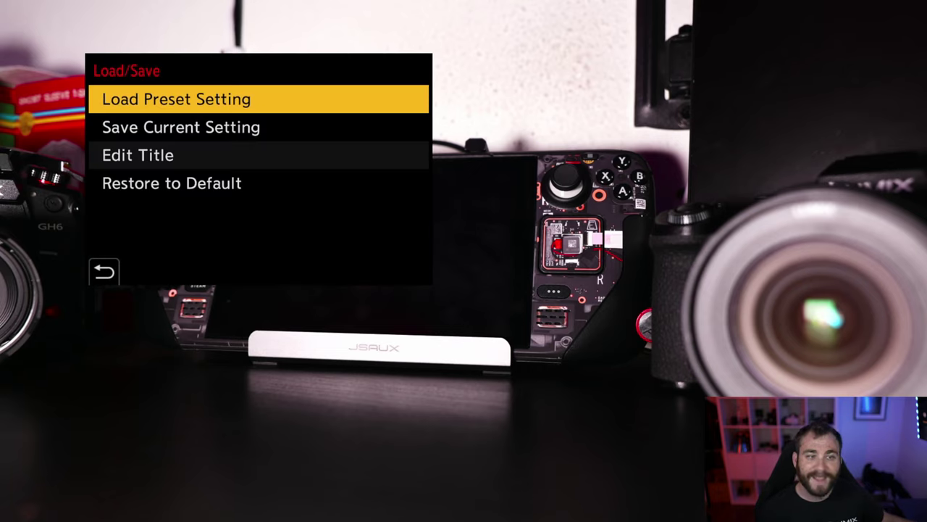
{"action": "key", "text": "Down"}
{"action": "key", "text": "Down"}
{"action": "key", "text": "Return"}
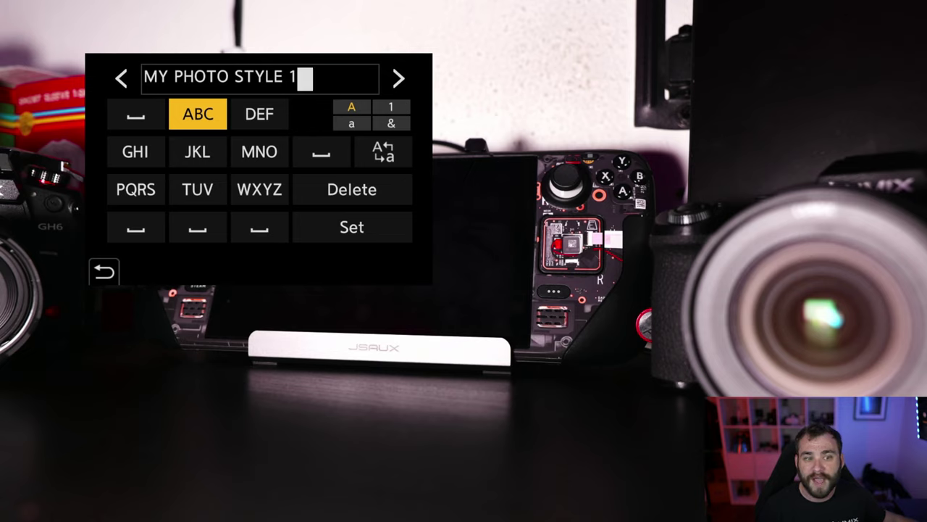
{"action": "key", "text": "Down"}
{"action": "key", "text": "Down"}
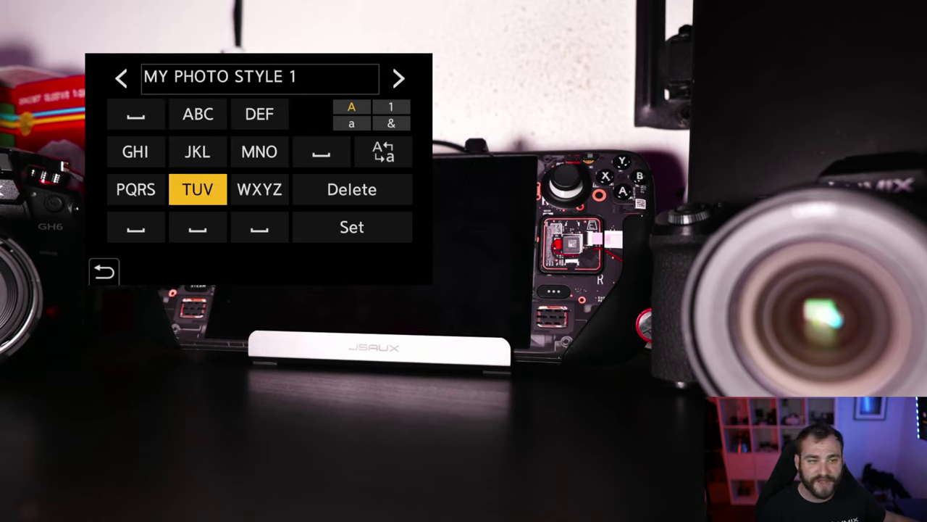
{"action": "key", "text": "Right"}
{"action": "key", "text": "Right"}
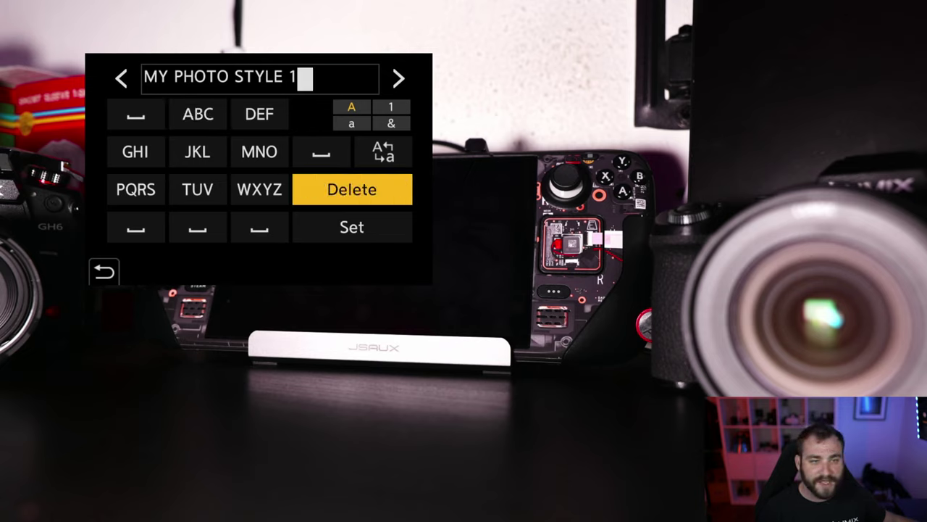
{"action": "key", "text": "Return"}
{"action": "key", "text": "Return"}
{"action": "key", "text": "Return"}
{"action": "key", "text": "Return"}
{"action": "key", "text": "Return"}
{"action": "key", "text": "Return"}
{"action": "key", "text": "Return"}
{"action": "key", "text": "Return"}
{"action": "key", "text": "Return"}
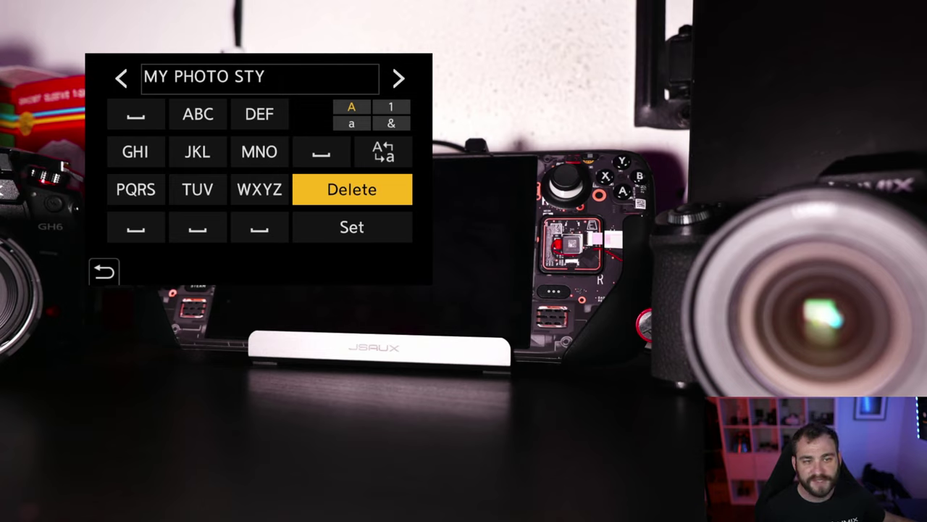
{"action": "key", "text": "Return"}
{"action": "key", "text": "Return"}
{"action": "key", "text": "Return"}
{"action": "key", "text": "Return"}
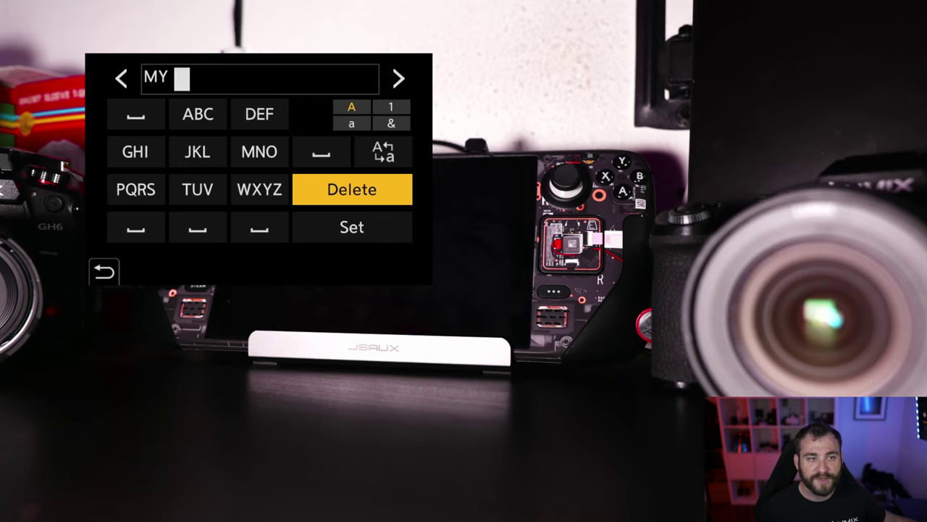
{"action": "key", "text": "Return"}
{"action": "key", "text": "Down"}
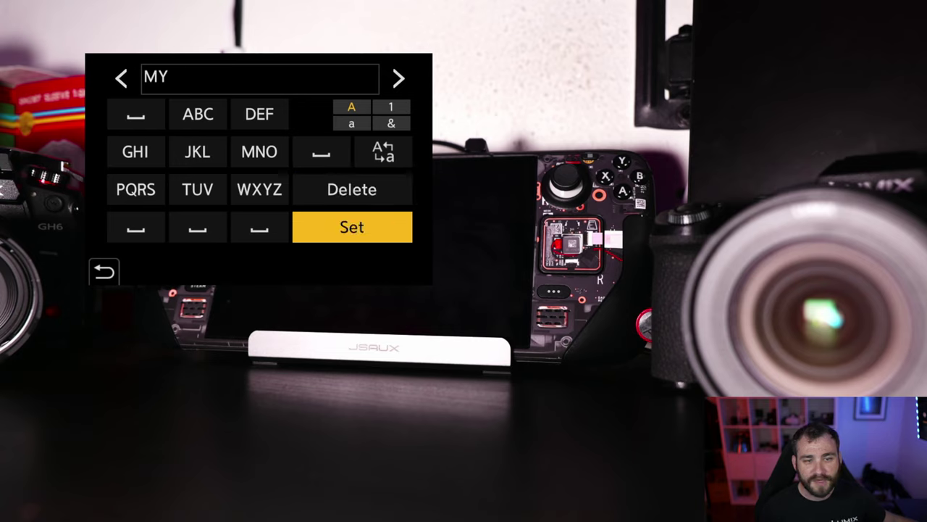
{"action": "key", "text": "Return"}
- Save the current settings over the MY 1 slot, confirming the overwrite
{"action": "key", "text": "Up"}
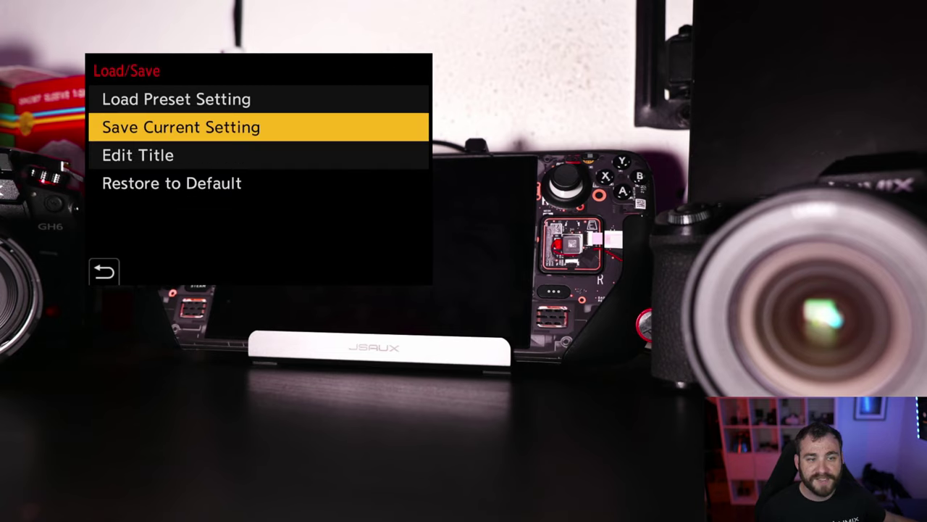
{"action": "key", "text": "Return"}
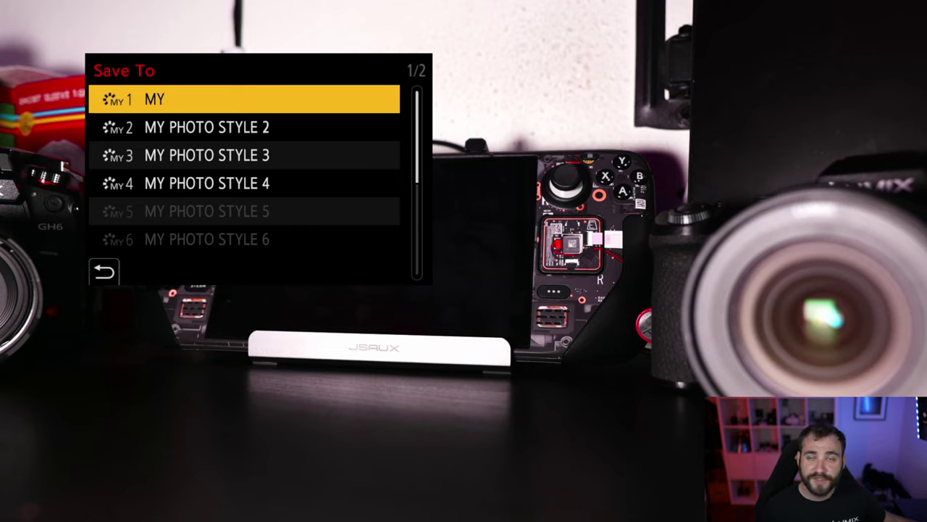
{"action": "key", "text": "Return"}
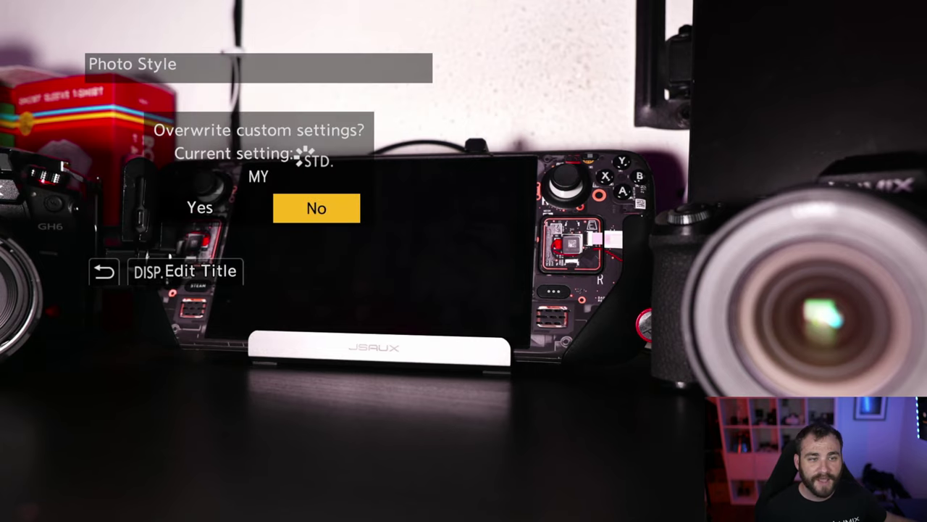
{"action": "key", "text": "Left"}
{"action": "key", "text": "Return"}
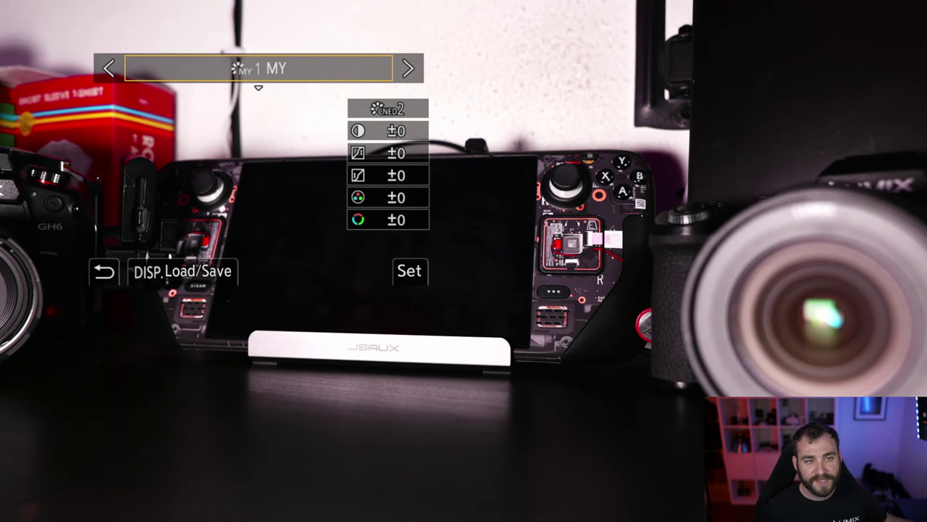
{"action": "key", "text": "Left"}
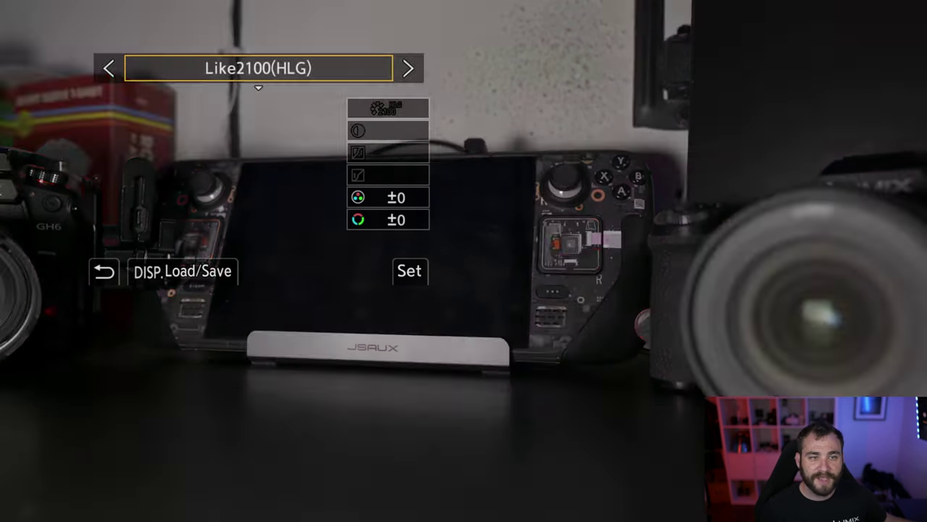
{"action": "key", "text": "Right"}
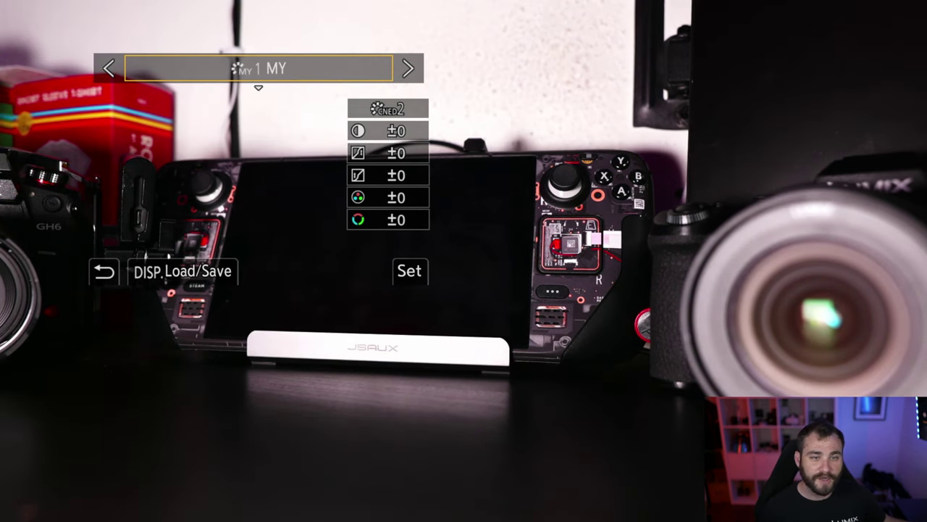
{"action": "key", "text": "Down"}
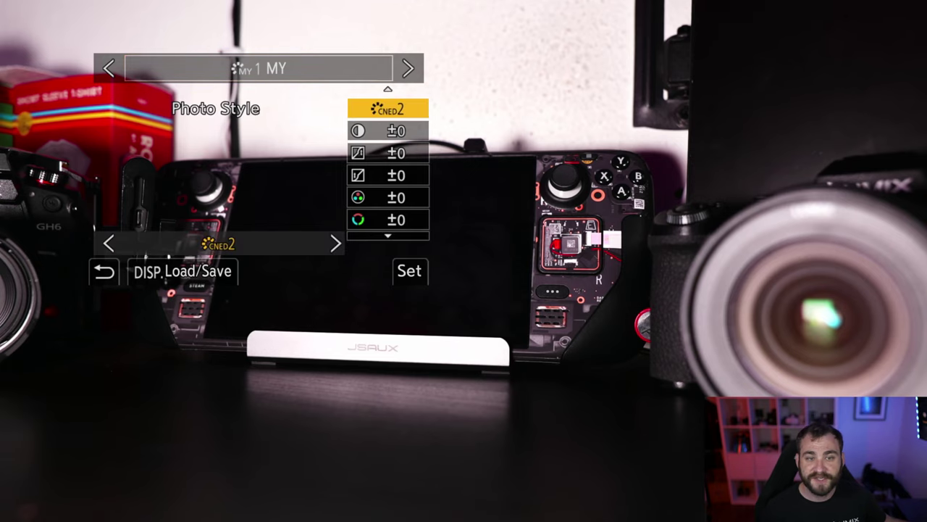
{"action": "key", "text": "Down"}
{"action": "key", "text": "Down"}
{"action": "key", "text": "Down"}
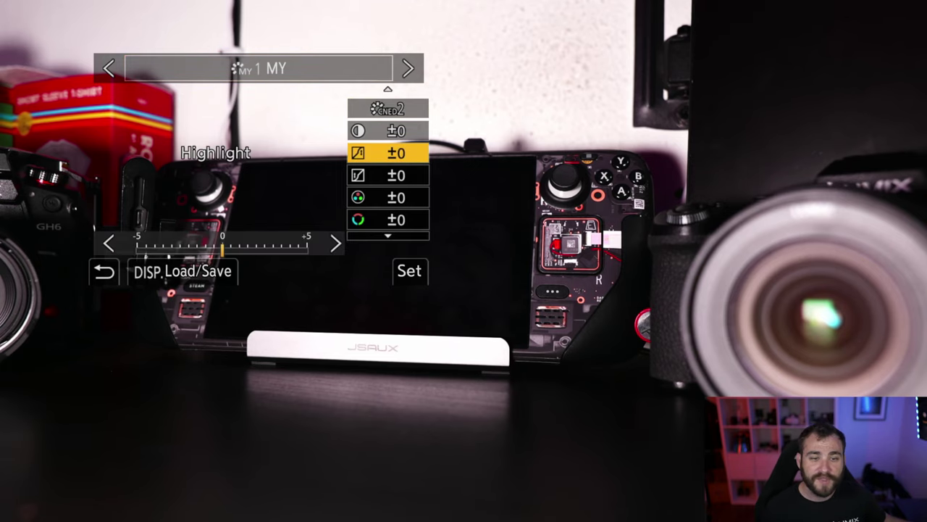
{"action": "key", "text": "Down"}
{"action": "key", "text": "Down"}
{"action": "key", "text": "Down"}
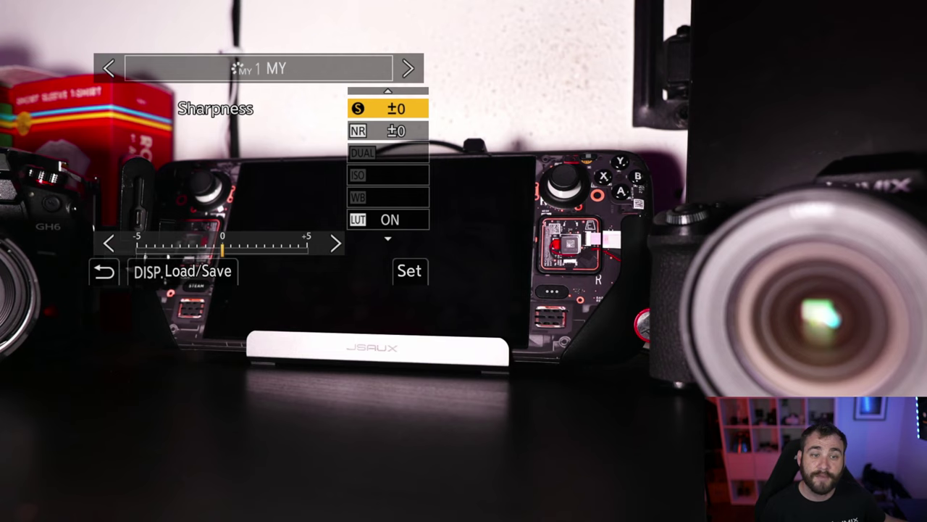
{"action": "key", "text": "Down"}
{"action": "key", "text": "Down"}
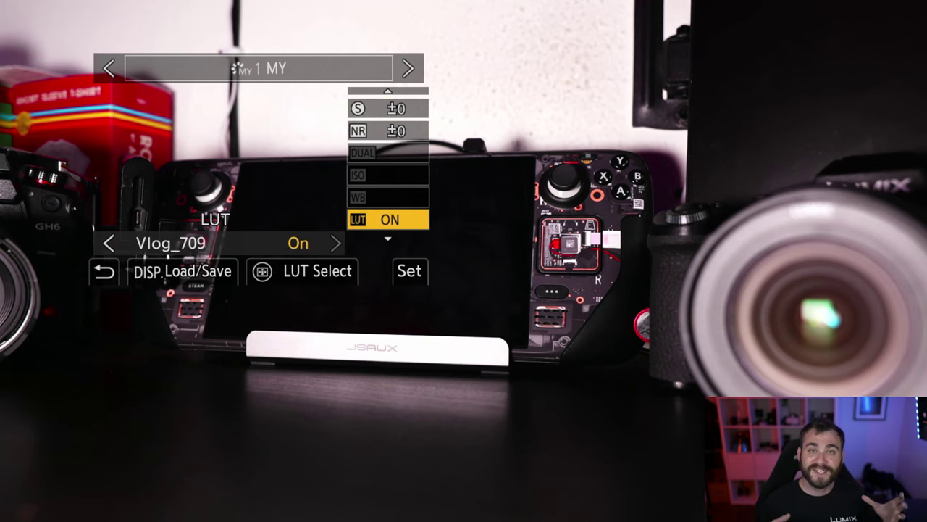